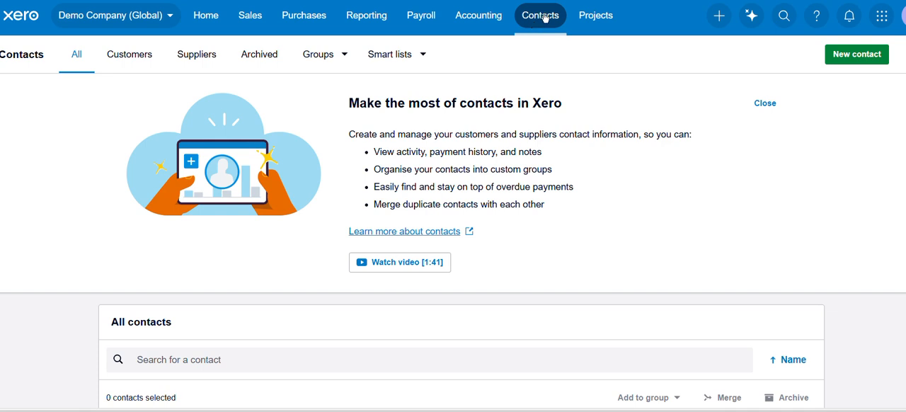
# Step: Open the list of all contacts and start a new contact
pyautogui.click(544, 18)
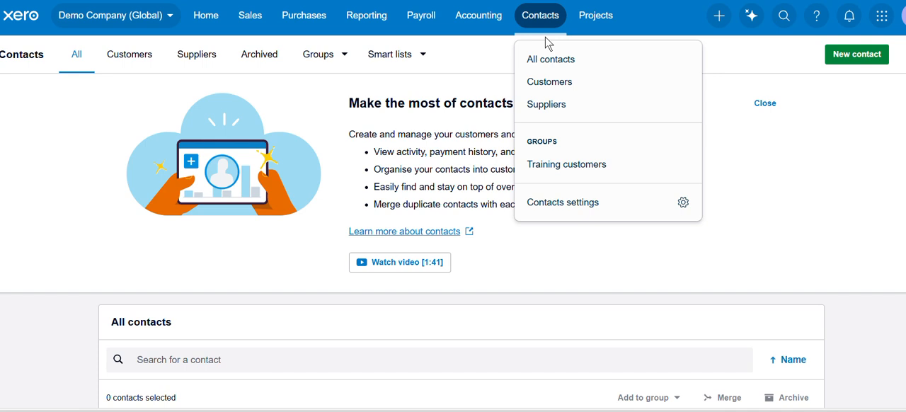
pyautogui.click(559, 66)
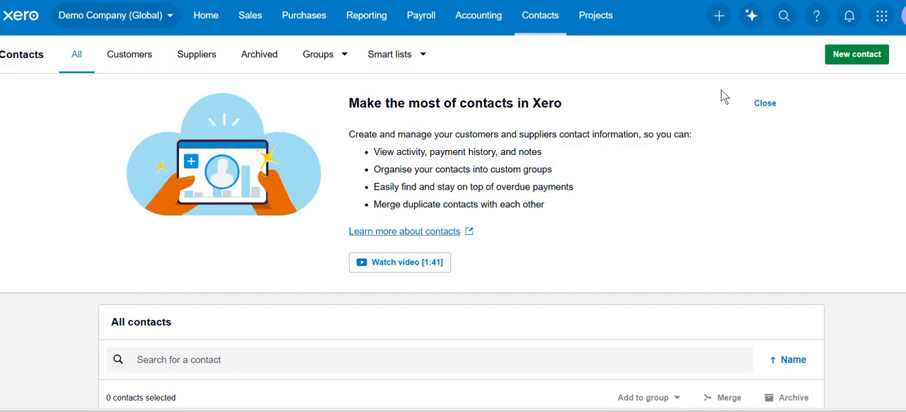
pyautogui.click(855, 56)
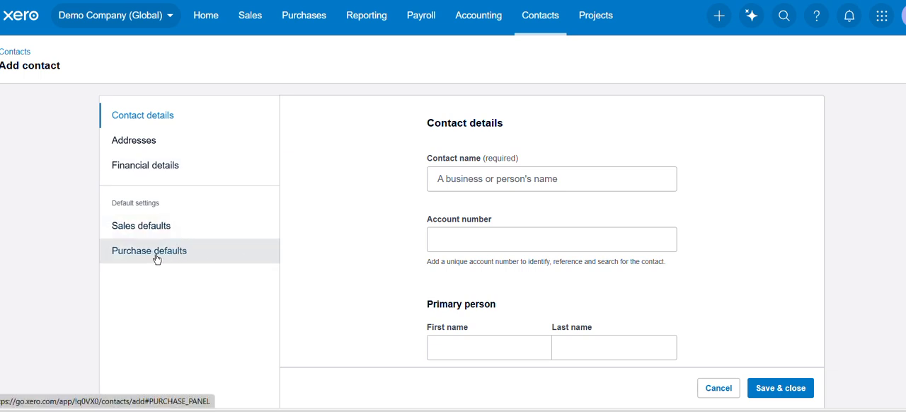
# Step: Enter "BCDE 123 Pty Ltd" as the contact name
pyautogui.scroll(-1, 524, 141)
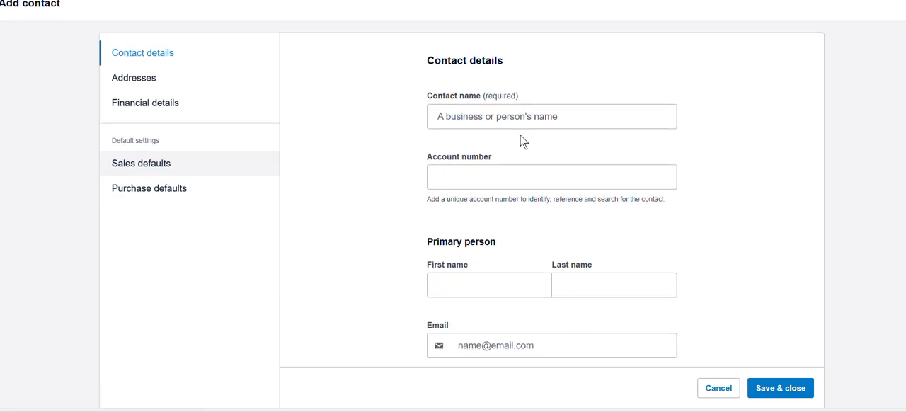
pyautogui.click(489, 123)
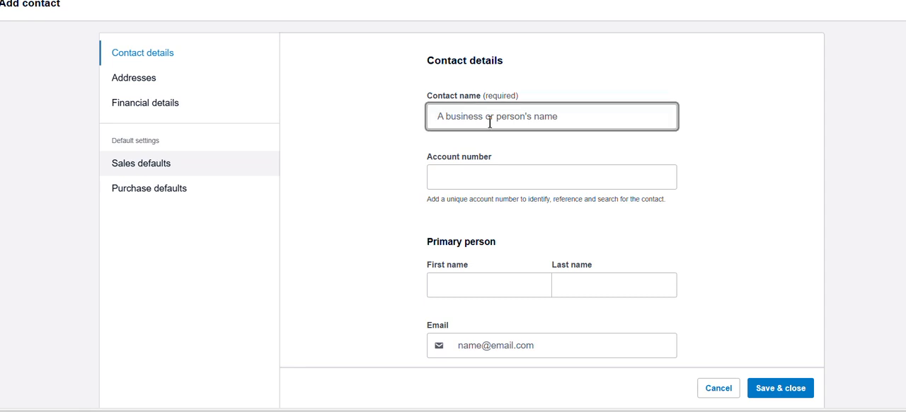
pyautogui.press('capslock')
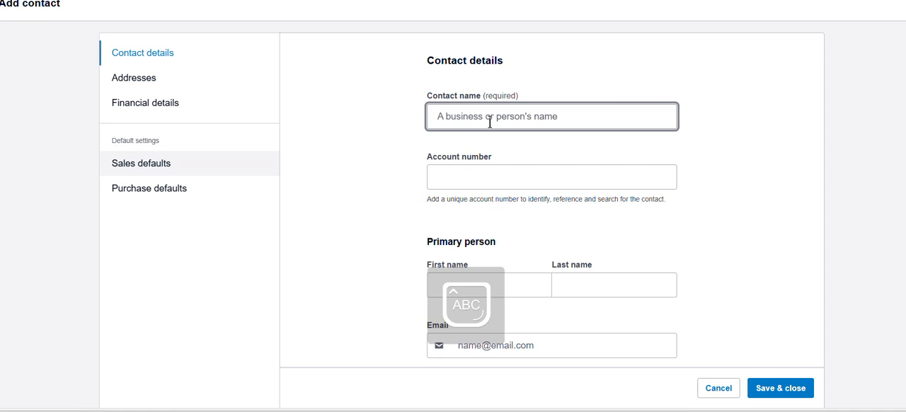
pyautogui.write('BC')
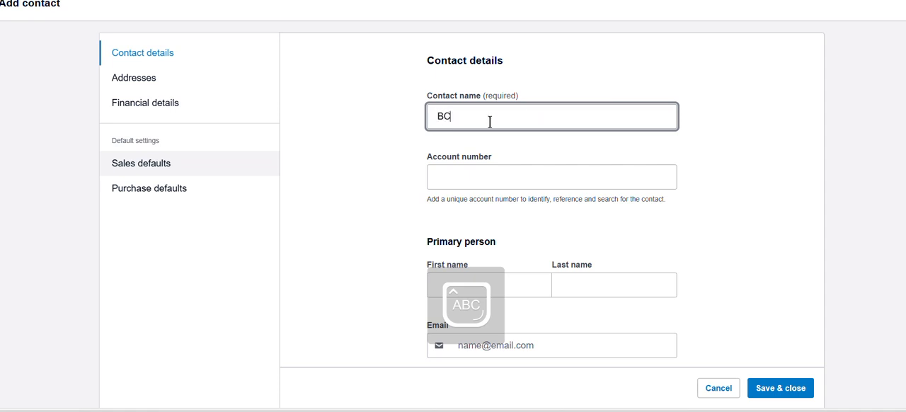
pyautogui.write('DE 123')
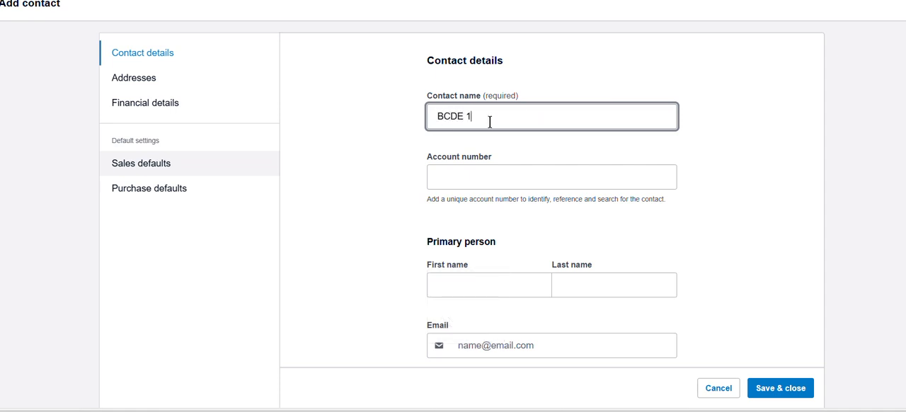
pyautogui.press('capslock')
pyautogui.write('p')
pyautogui.press('capslock')
pyautogui.write('T')
pyautogui.press('BackSpace')
pyautogui.press('BackSpace')
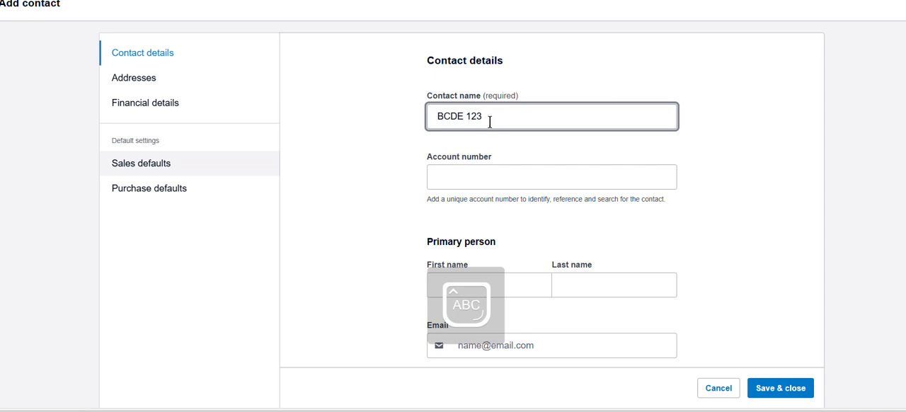
pyautogui.write('P')
pyautogui.press('capslock')
pyautogui.write('ty')
pyautogui.press('capslock')
pyautogui.write('L')
pyautogui.press('capslock')
pyautogui.write('td')
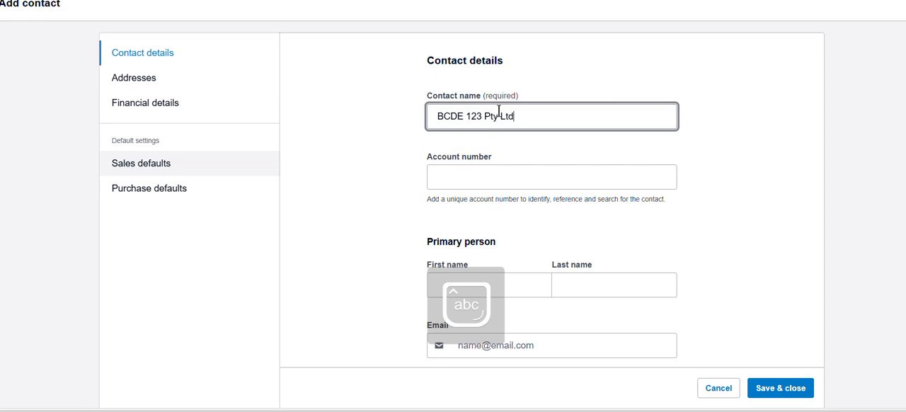
# Step: Put parentheses around "Pty" so the contact name reads "BCDE 123 (Pty) Ltd"
pyautogui.click(497, 116)
pyautogui.press('capslock')
pyautogui.write('O')
pyautogui.press('BackSpace')
pyautogui.write(')')
pyautogui.click(485, 116)
pyautogui.write('((')
# Step: Fill in the contact's unique account number
pyautogui.click(490, 171)
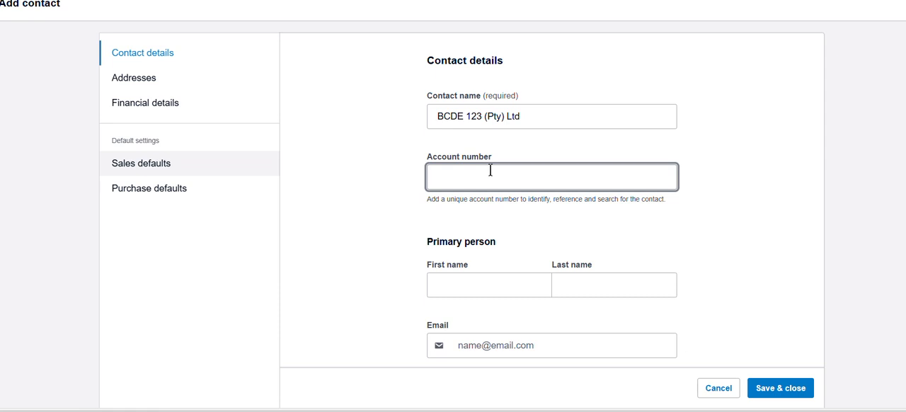
pyautogui.press('capslock')
pyautogui.write('BC')
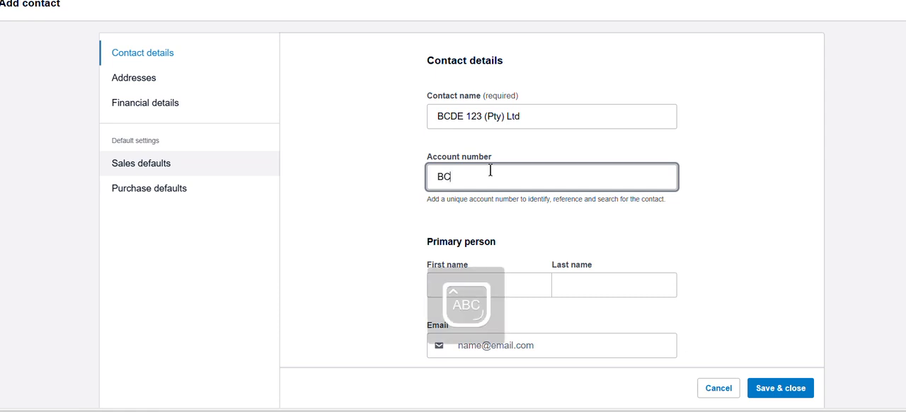
pyautogui.write('D100')
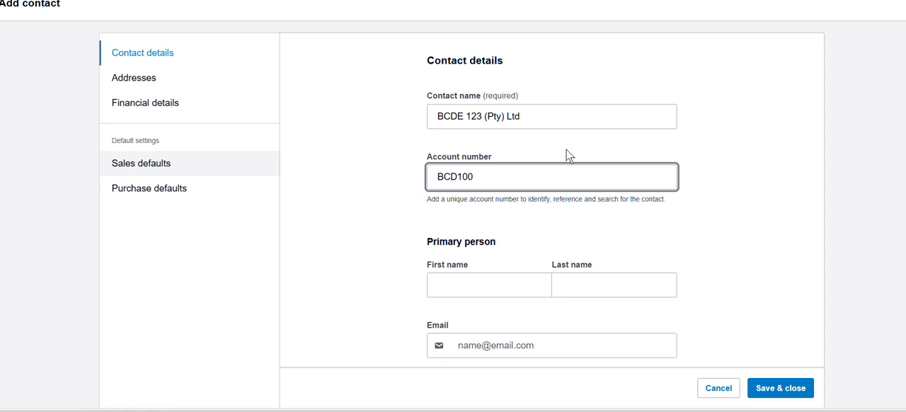
# Step: Enter the primary person's first name and last name with only the initials capitalised
pyautogui.scroll(-1, 493, 137)
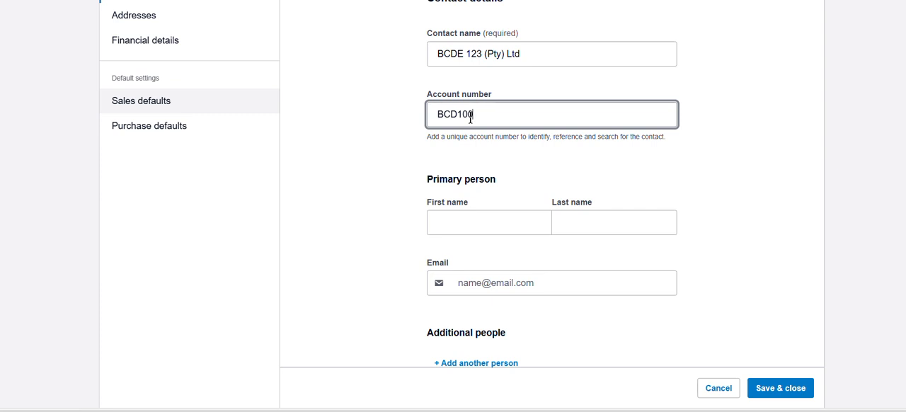
pyautogui.scroll(-1, 480, 137)
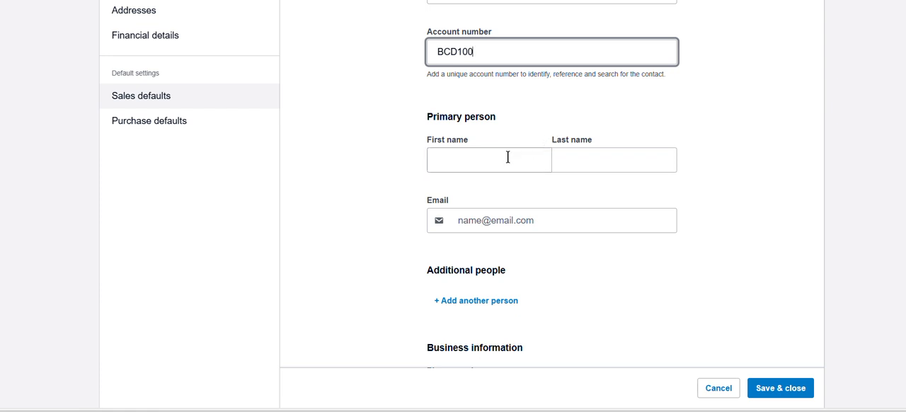
pyautogui.click(483, 160)
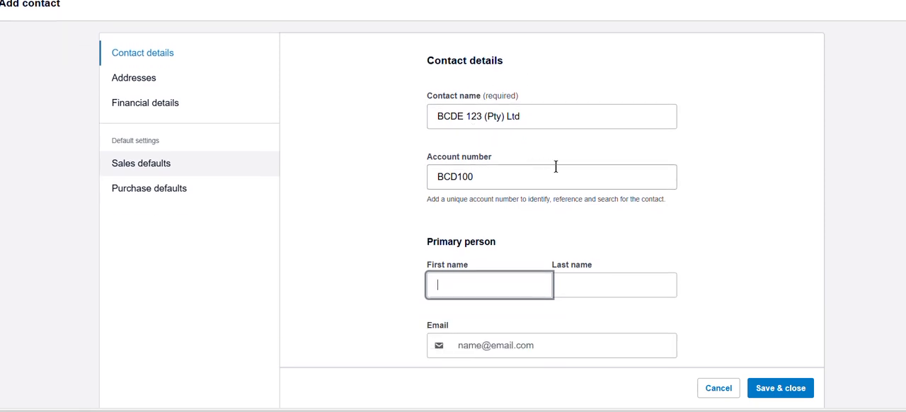
pyautogui.scroll(-1, 555, 166)
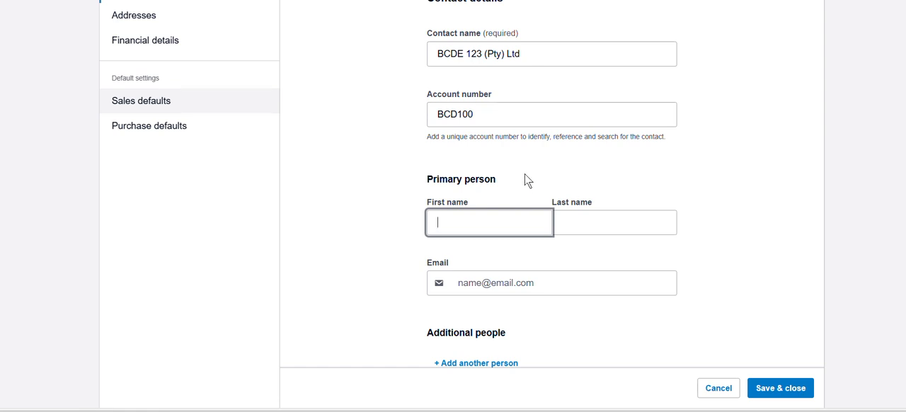
pyautogui.scroll(-1, 526, 180)
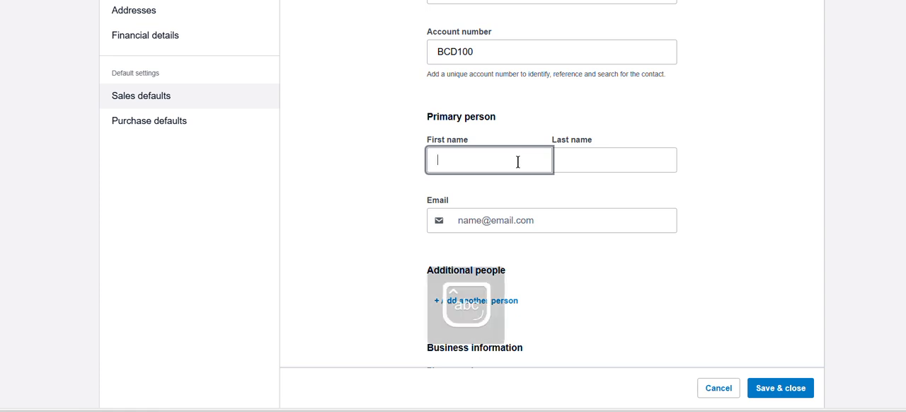
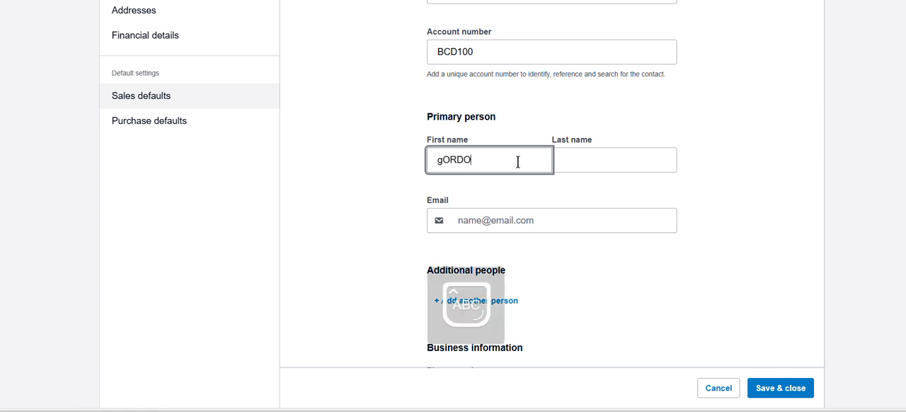
pyautogui.write('Go')
pyautogui.write('rdont')
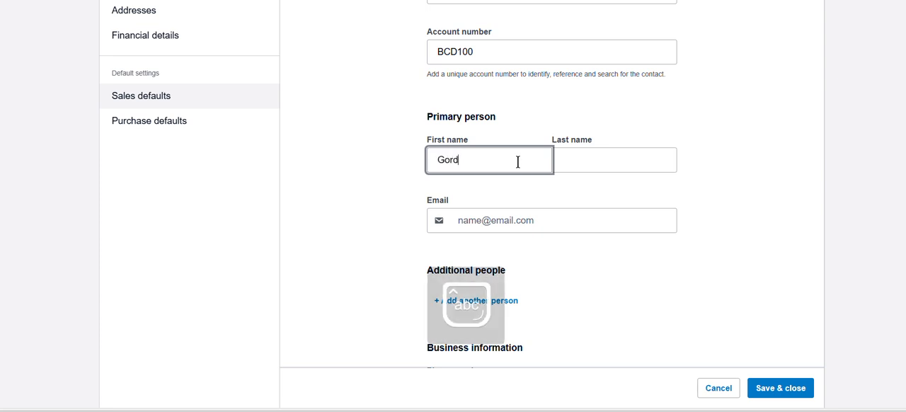
pyautogui.press('BackSpace')
pyautogui.click(575, 164)
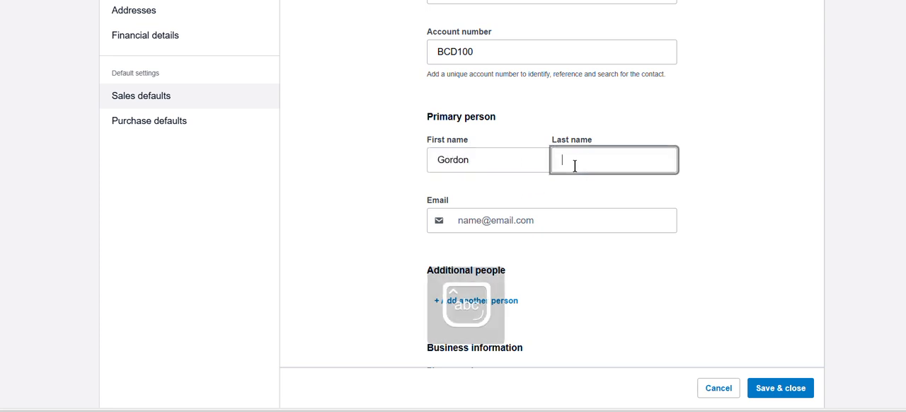
# Step: Fill in the primary person's e-mail address
pyautogui.click(504, 213)
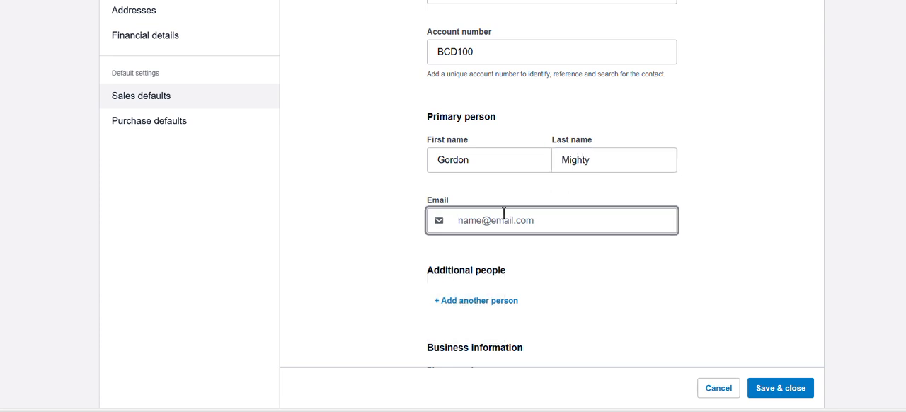
# Step: Examine the additional people and phone number fields, and show the types of extra phone number on offer
pyautogui.scroll(-2, 503, 213)
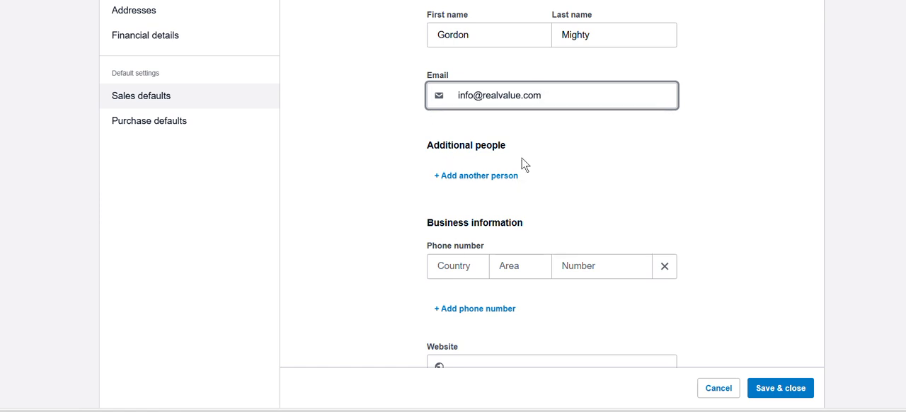
pyautogui.scroll(3, 518, 165)
pyautogui.scroll(-2, 536, 83)
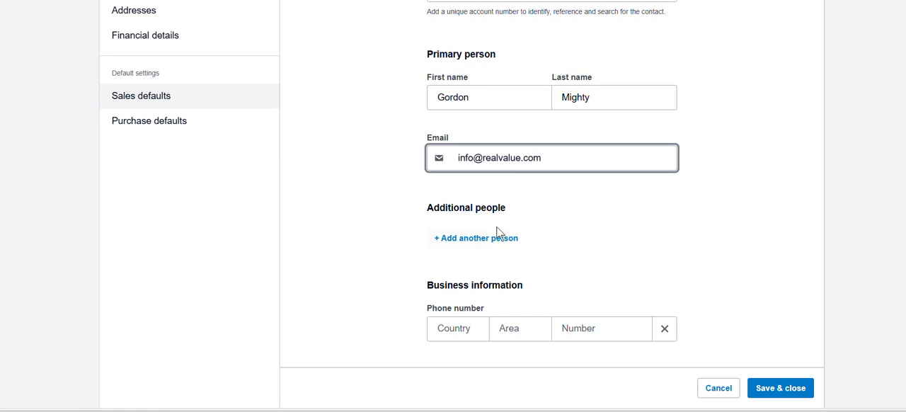
pyautogui.scroll(-1, 498, 244)
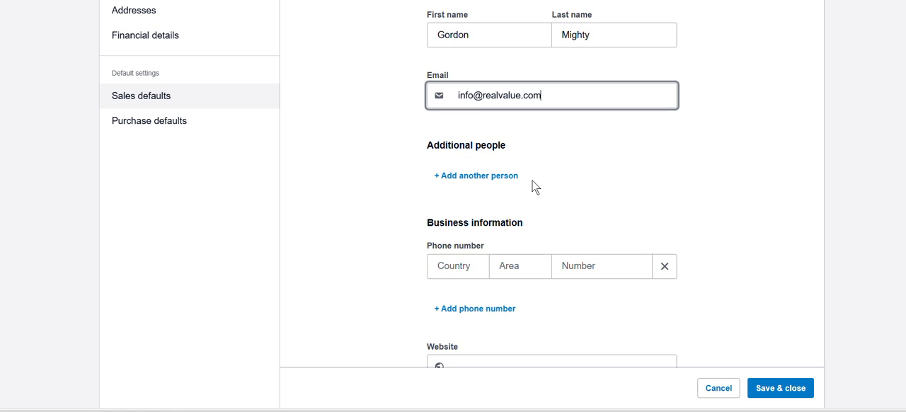
pyautogui.scroll(-1, 534, 187)
pyautogui.scroll(-1, 465, 195)
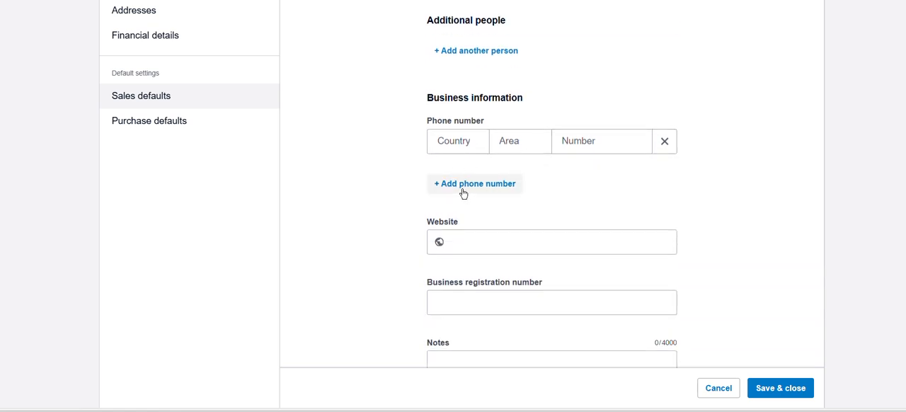
pyautogui.click(505, 187)
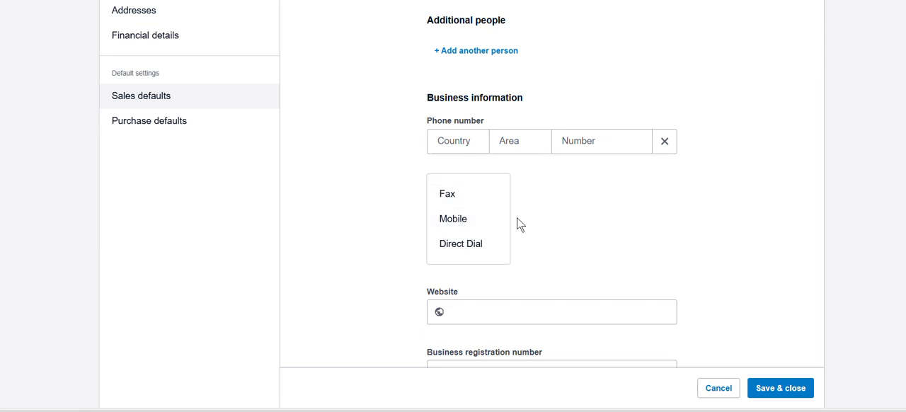
# Step: Examine the website, business registration number, notes, billing address and delivery address fields of the new contact
pyautogui.scroll(-1, 616, 223)
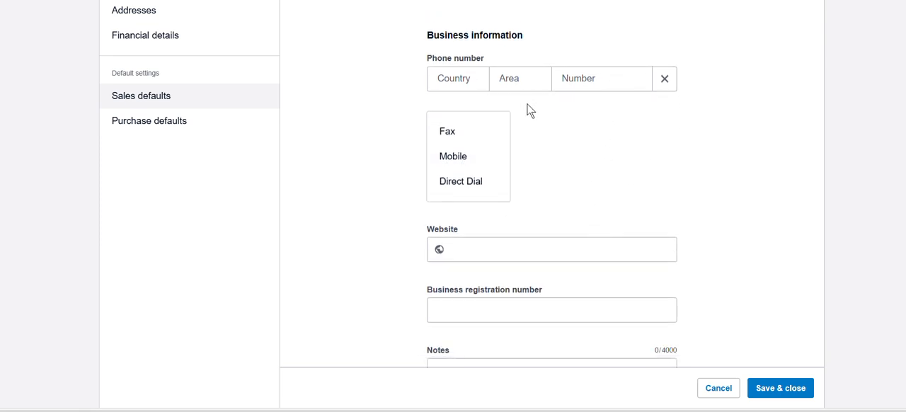
pyautogui.scroll(-2, 534, 117)
pyautogui.click(464, 126)
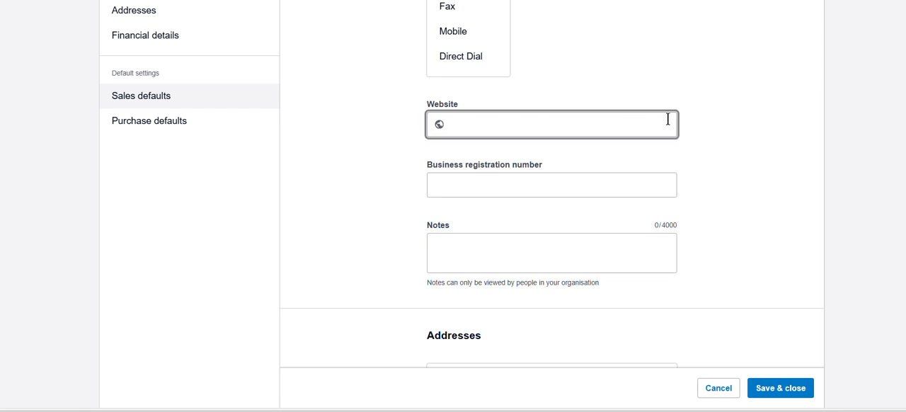
pyautogui.click(490, 189)
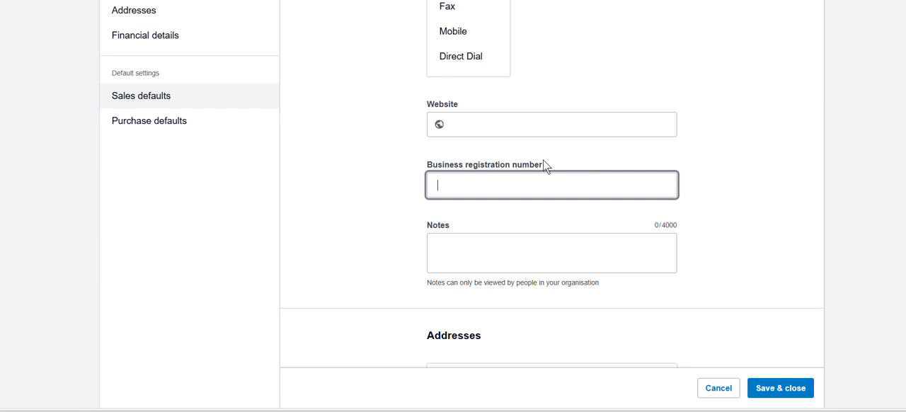
pyautogui.scroll(-3, 548, 180)
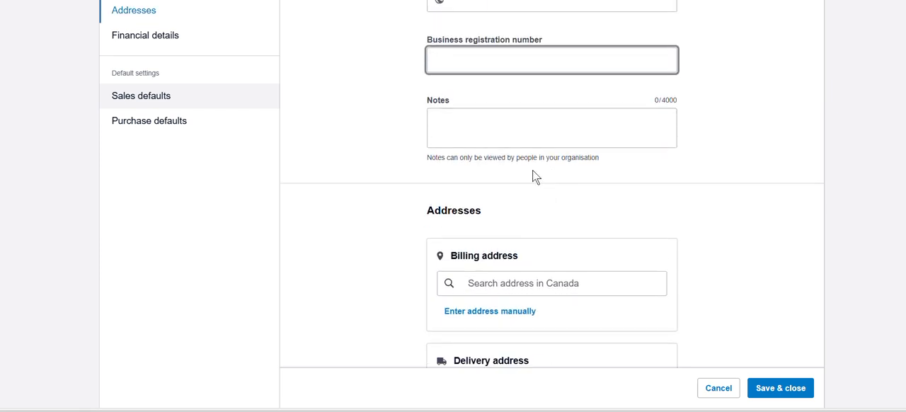
pyautogui.click(508, 120)
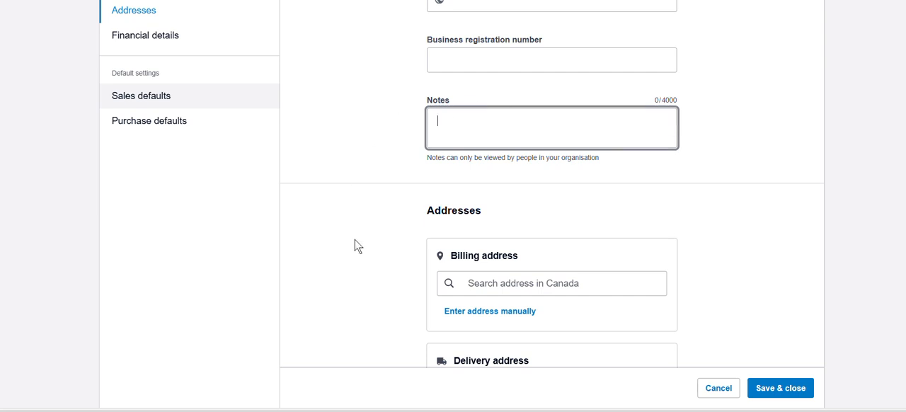
pyautogui.scroll(-1, 536, 168)
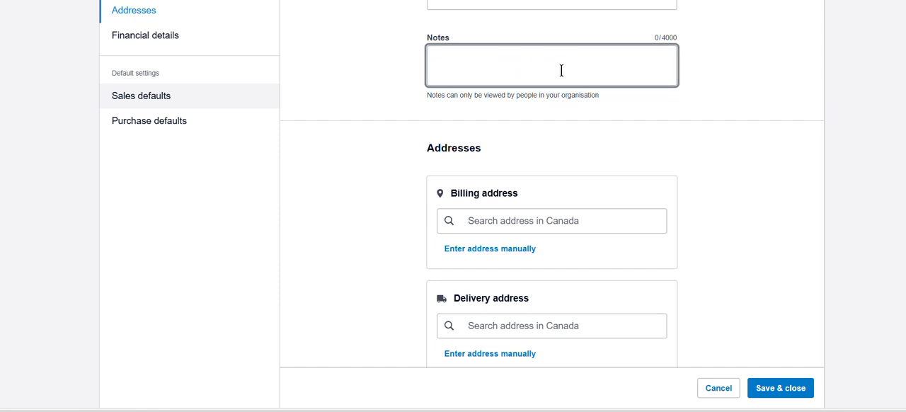
pyautogui.scroll(-1, 538, 65)
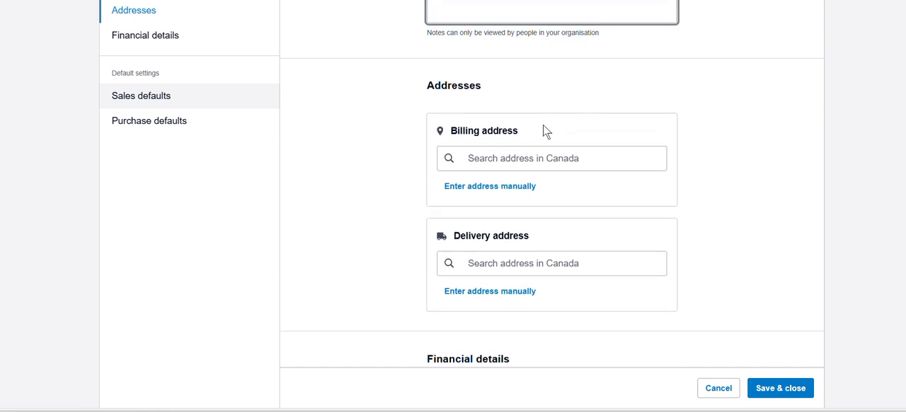
pyautogui.scroll(-1, 542, 132)
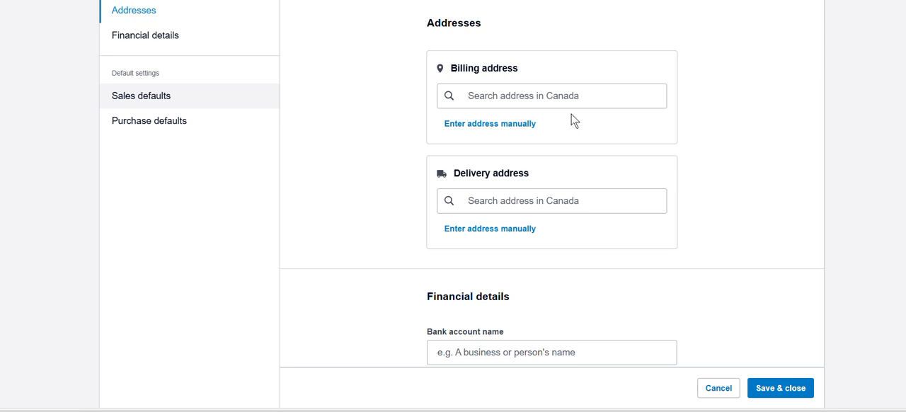
# Step: Examine the bank account, details, tax ID number and currency fields in the new contact's financial details
pyautogui.scroll(-3, 574, 120)
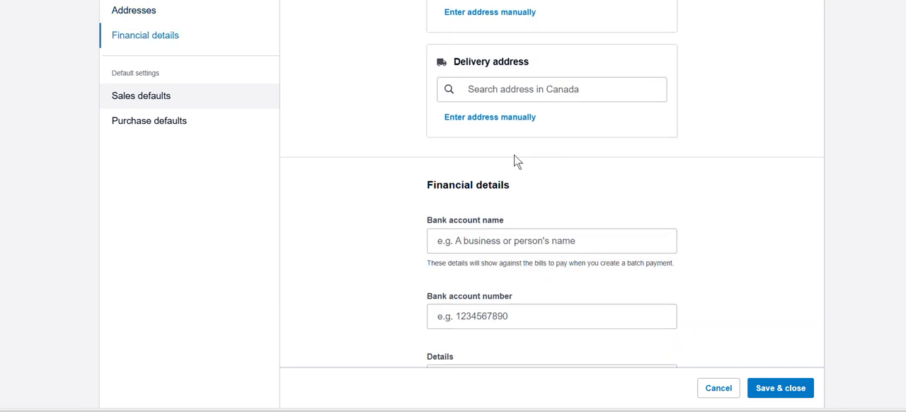
pyautogui.scroll(-2, 630, 139)
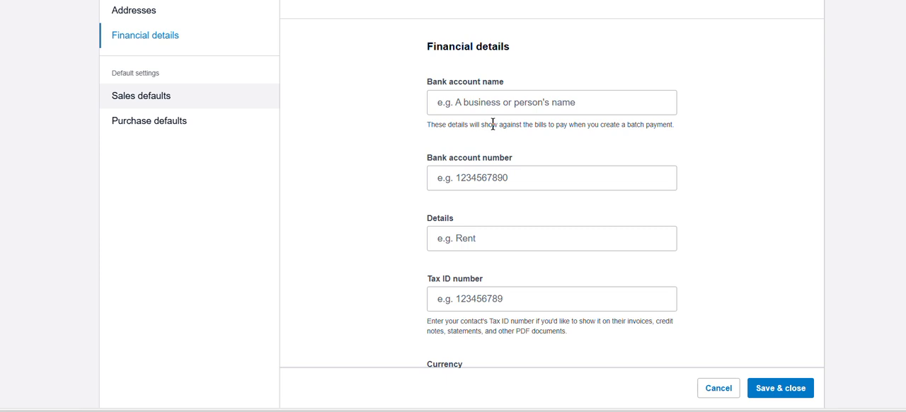
pyautogui.scroll(-4, 493, 124)
pyautogui.click(461, 111)
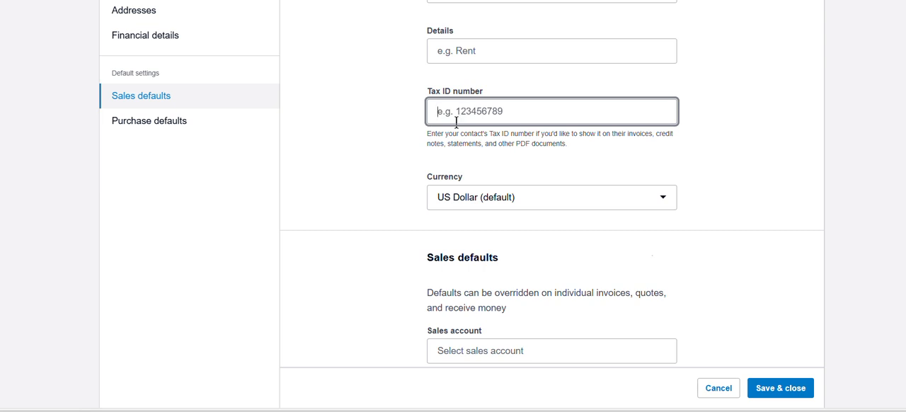
pyautogui.scroll(-1, 457, 120)
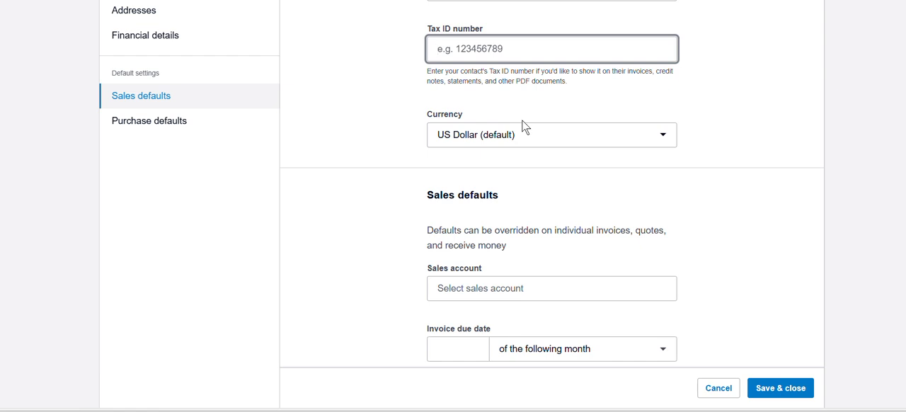
# Step: Set the default sales account to 200 - Sales and the invoice due date to 30 of the following month
pyautogui.scroll(-3, 523, 126)
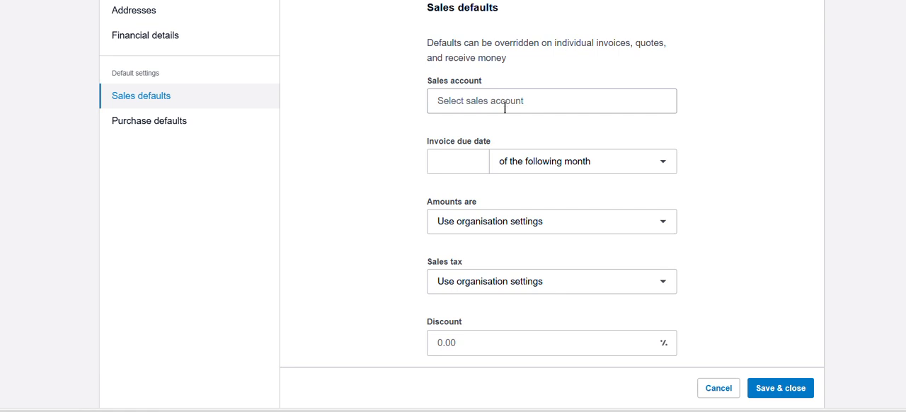
pyautogui.click(574, 99)
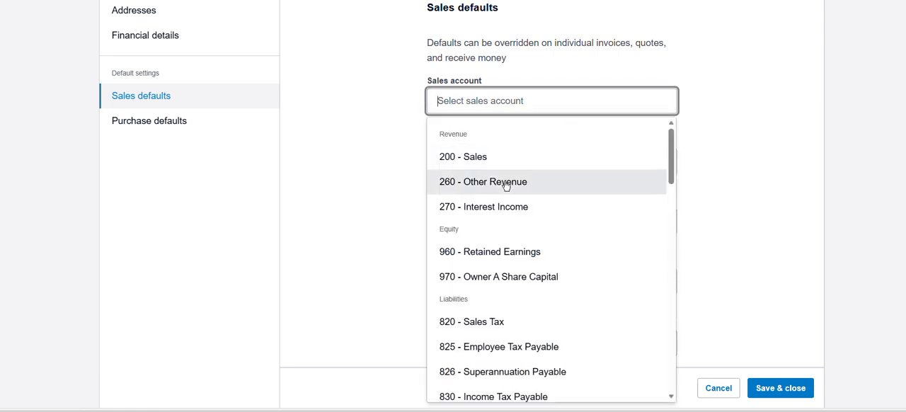
pyautogui.click(470, 162)
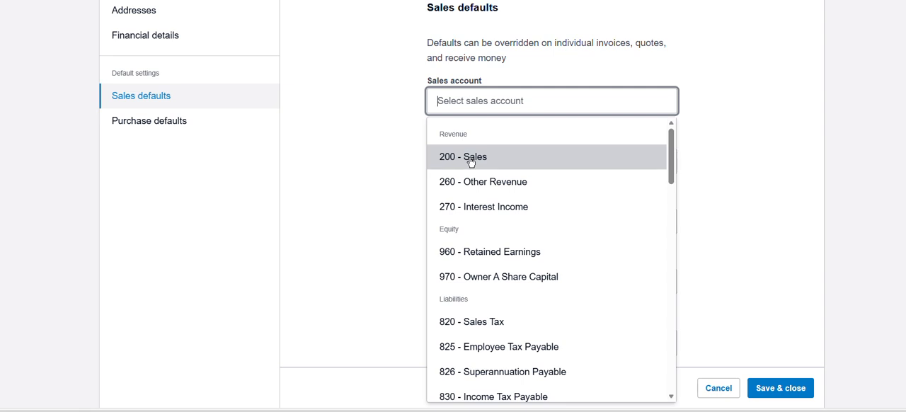
pyautogui.click(471, 162)
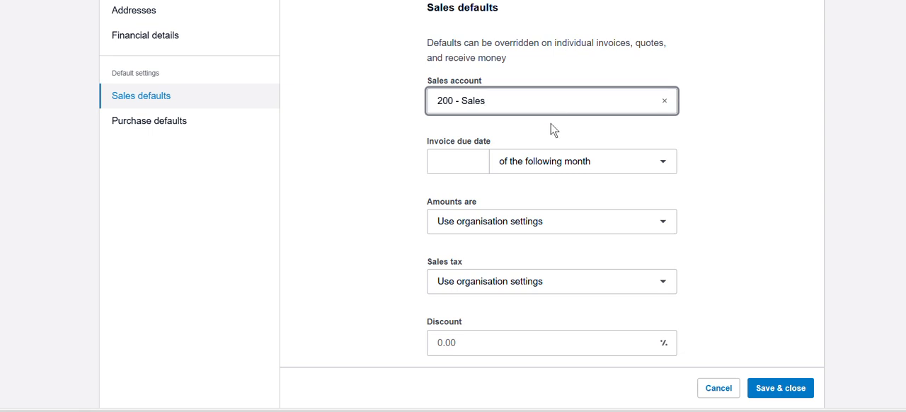
pyautogui.click(473, 161)
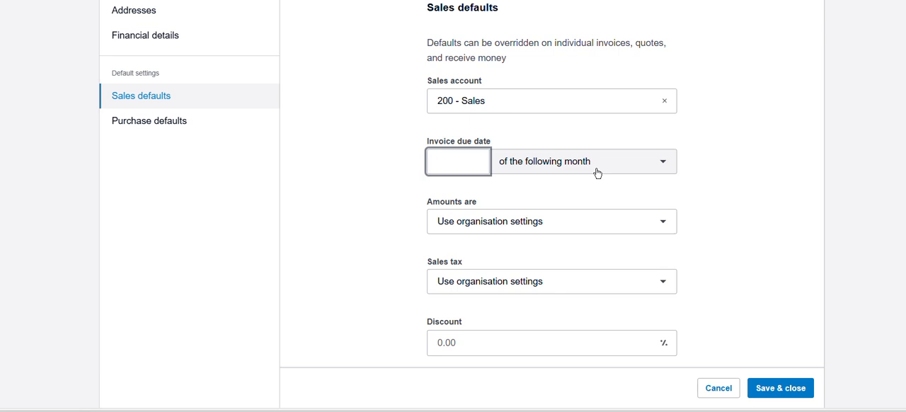
pyautogui.write('30')
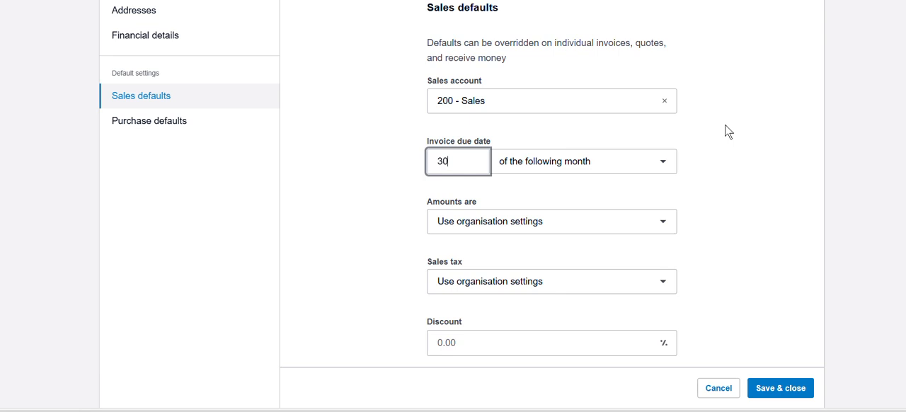
# Step: Set the contact's default sales discount to 2.5 percent
pyautogui.scroll(-1, 589, 149)
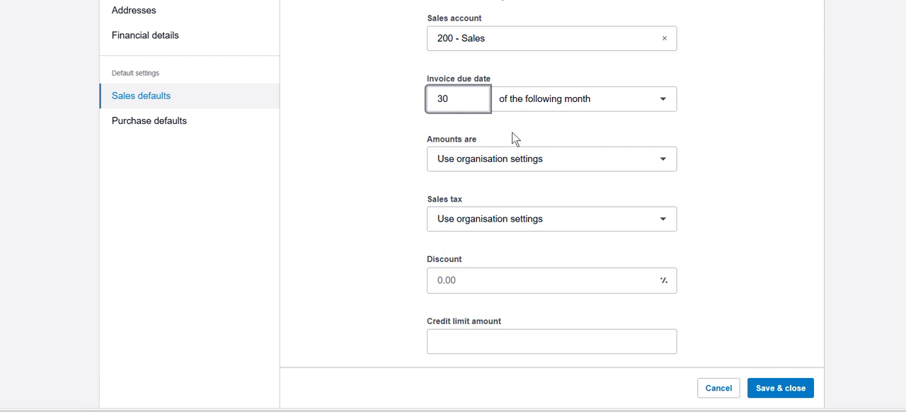
pyautogui.scroll(-2, 511, 141)
pyautogui.scroll(-2, 503, 156)
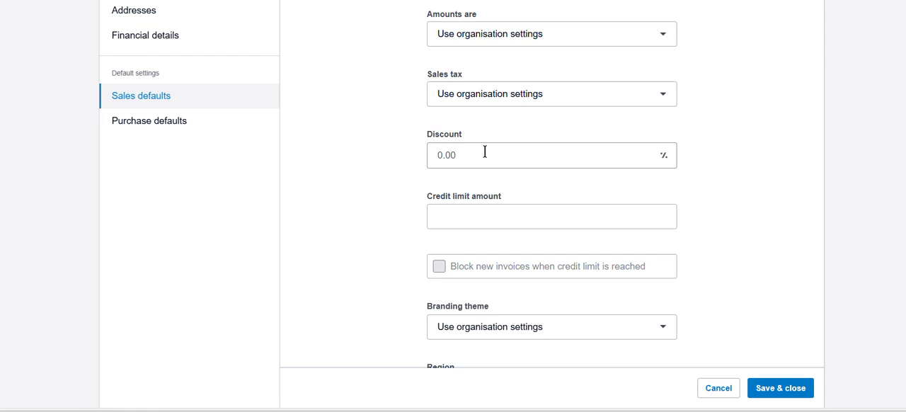
pyautogui.scroll(-1, 485, 151)
pyautogui.click(560, 93)
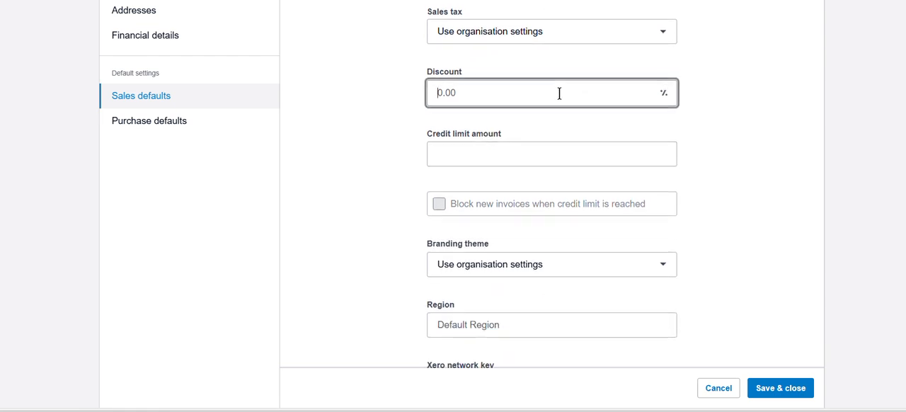
pyautogui.write('2.5')
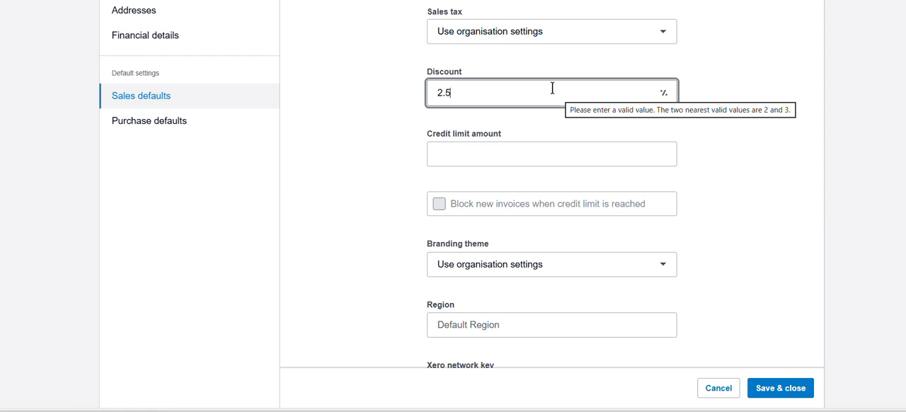
# Step: Set the credit limit amount to 10000 and block new invoices when the credit limit is reached
pyautogui.click(461, 160)
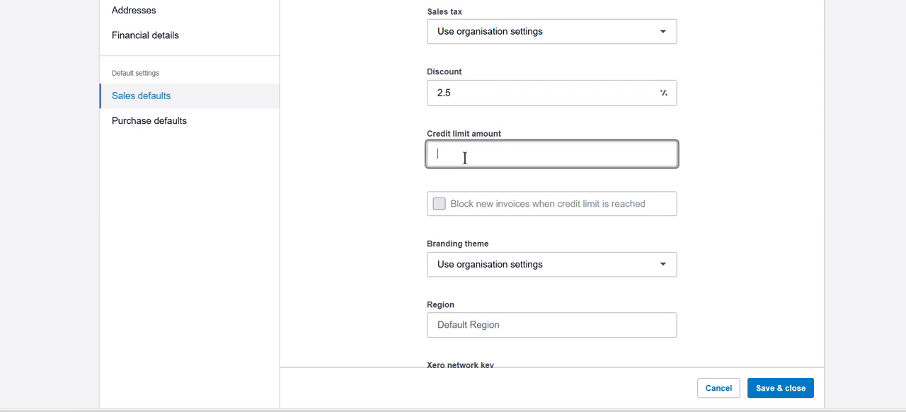
pyautogui.write('10000')
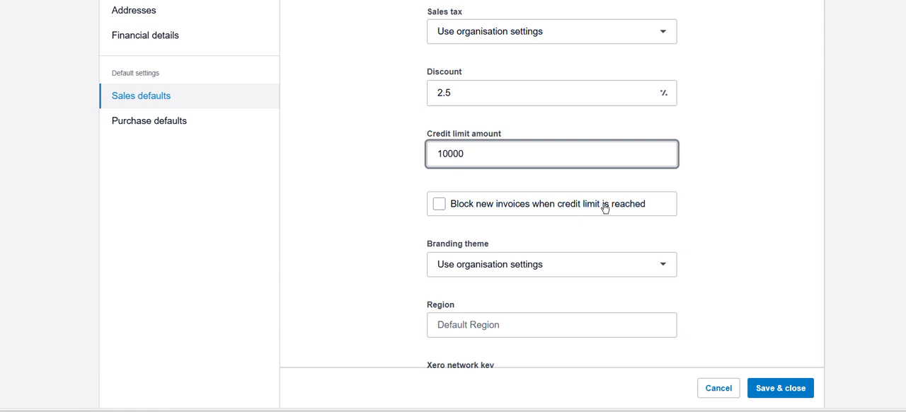
pyautogui.click(439, 205)
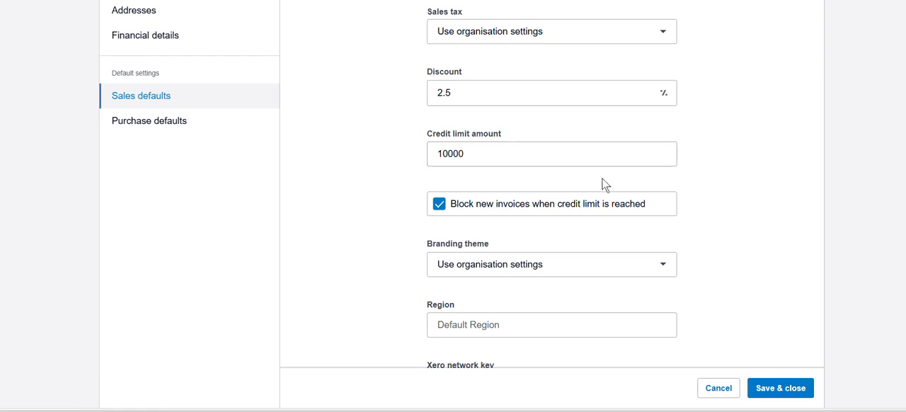
# Step: Review the remaining sales and purchase defaults, and save and close the new contact
pyautogui.scroll(-1, 602, 186)
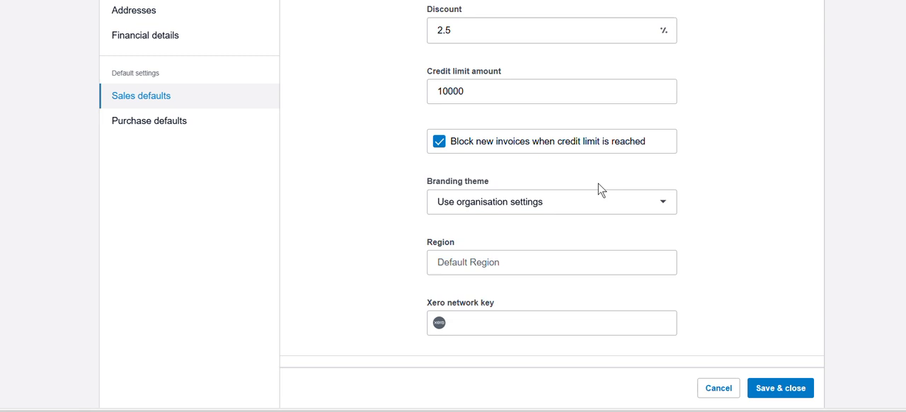
pyautogui.scroll(-1, 524, 92)
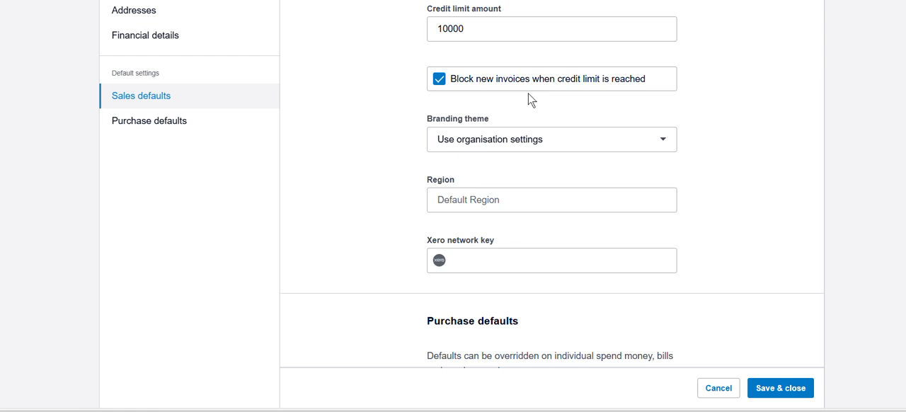
pyautogui.scroll(-1, 531, 57)
pyautogui.scroll(2, 495, 63)
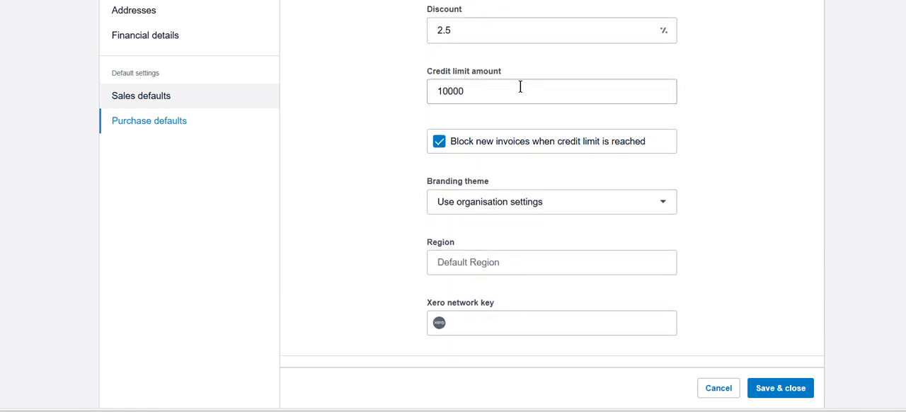
pyautogui.scroll(-4, 530, 123)
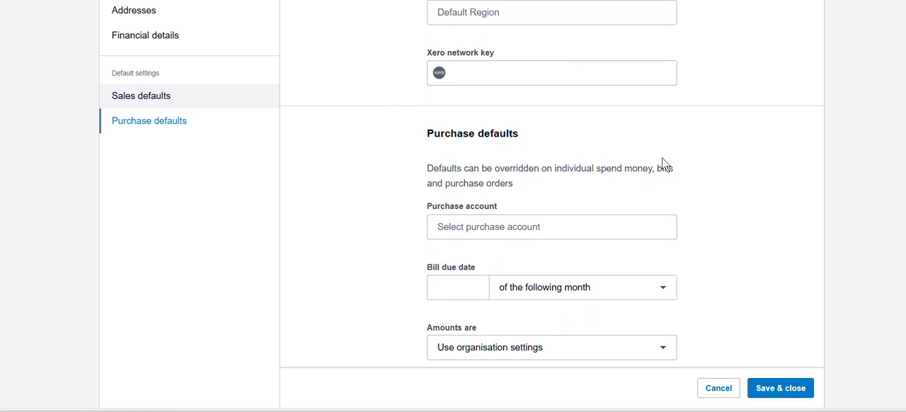
pyautogui.scroll(-3, 621, 185)
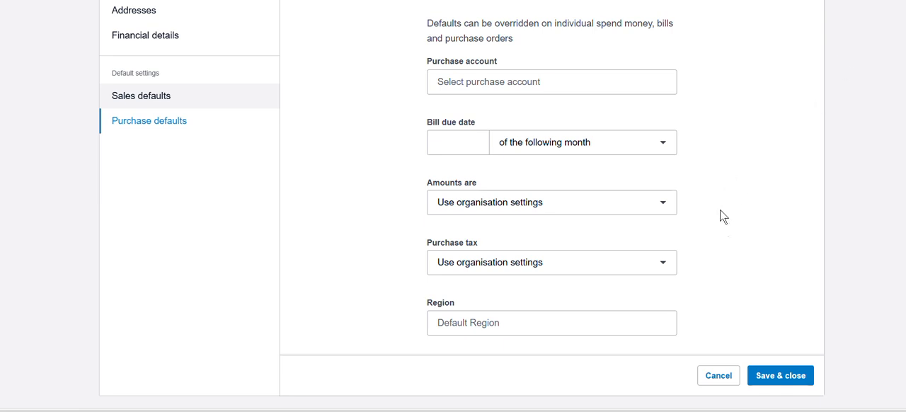
pyautogui.click(781, 376)
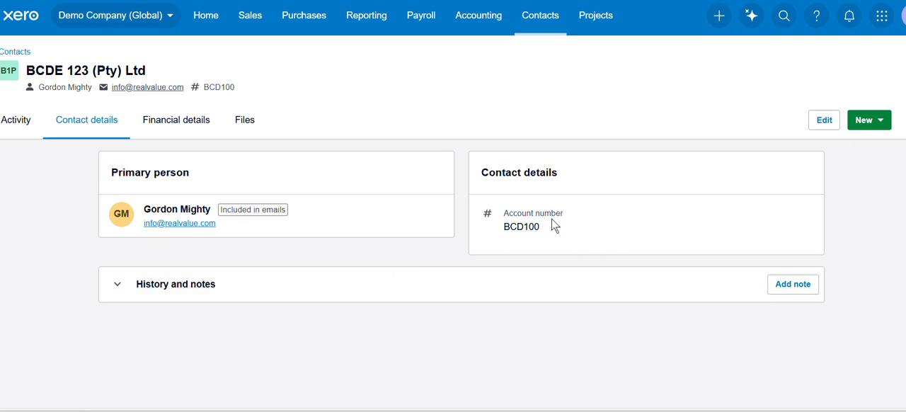
# Step: Open the list of all contacts and locate BCDE 123 (Pty) Ltd in it
pyautogui.click(540, 22)
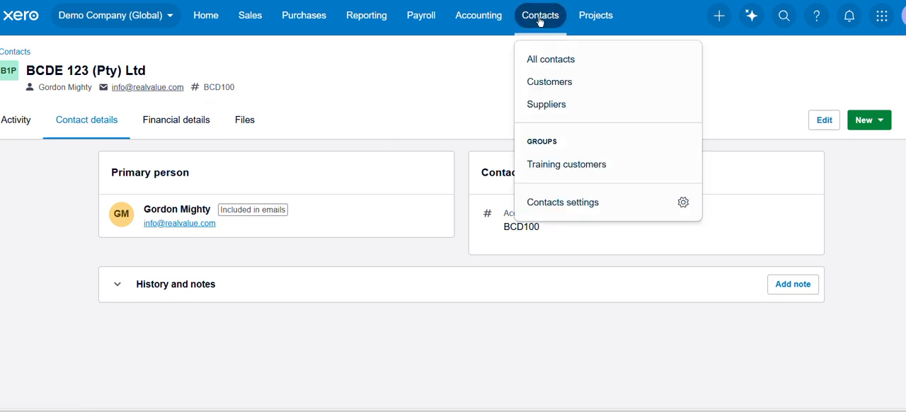
pyautogui.click(552, 61)
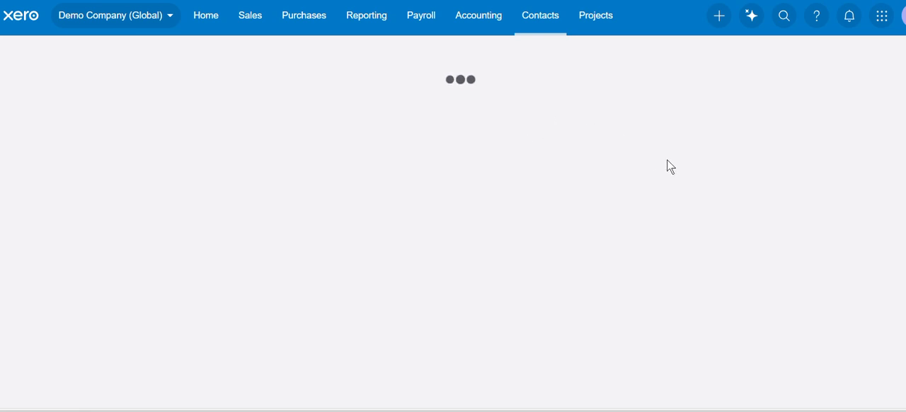
pyautogui.scroll(-2, 538, 161)
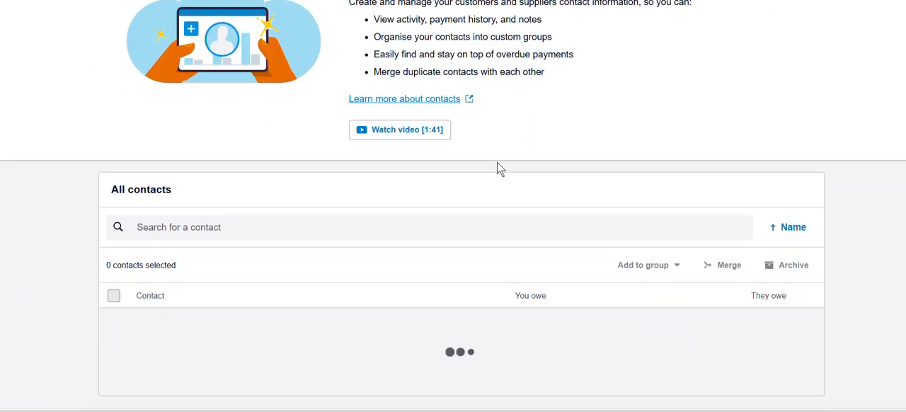
pyautogui.scroll(-3, 553, 153)
pyautogui.scroll(-5, 320, 172)
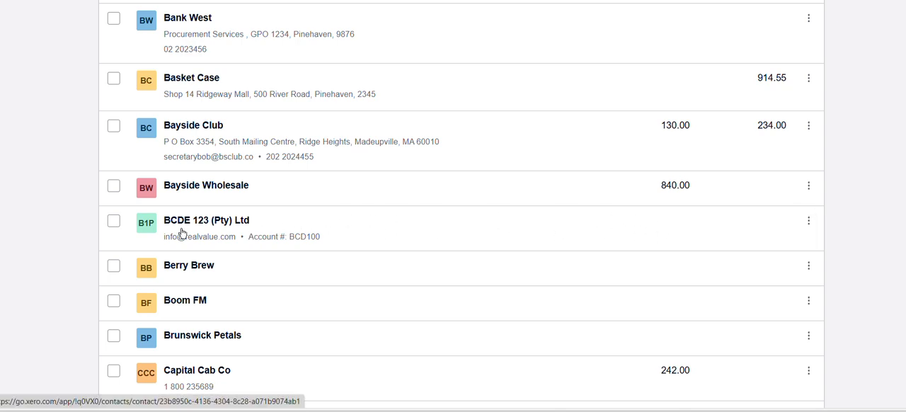
pyautogui.scroll(4, 434, 174)
pyautogui.scroll(5, 441, 162)
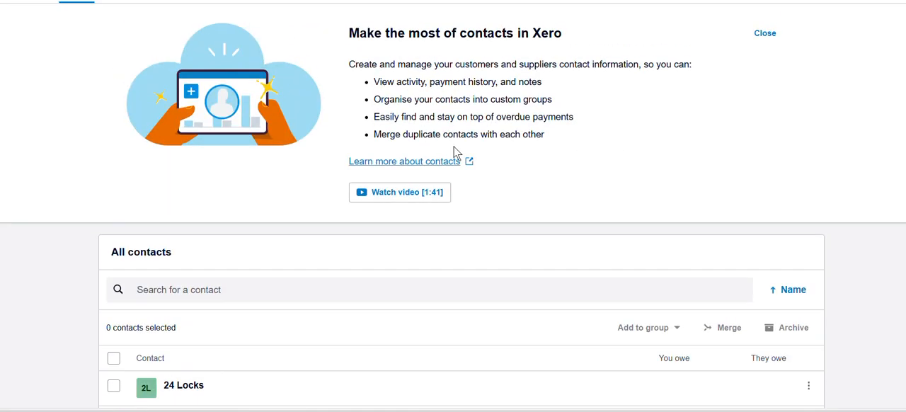